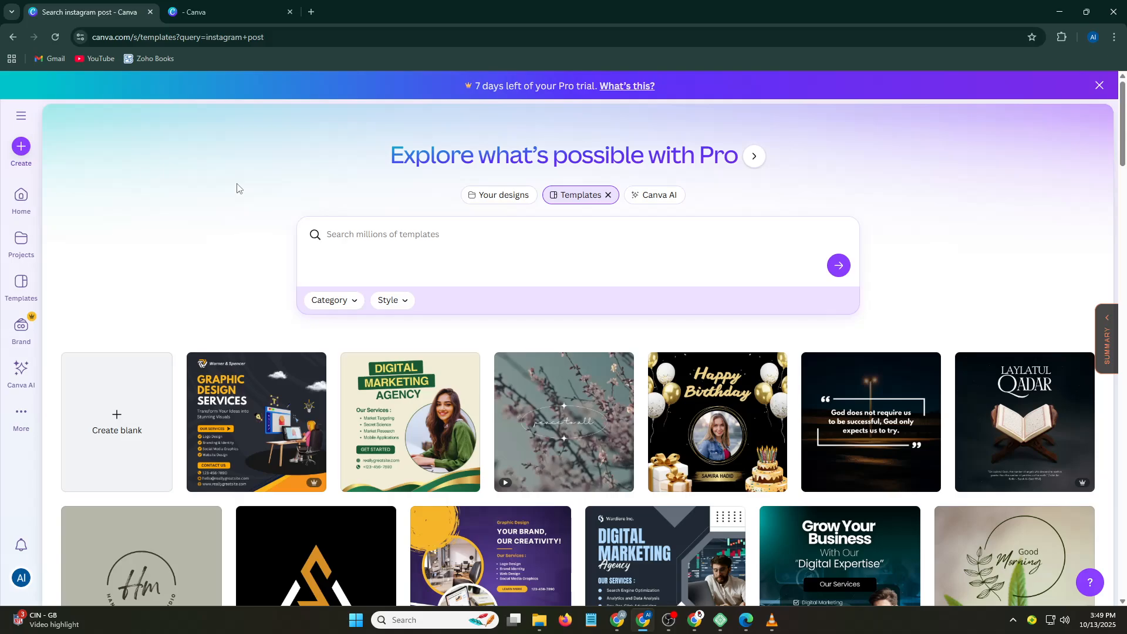
- Dismiss the Pro trial notice and search the template library for "website baner"
left_click(1100, 86)
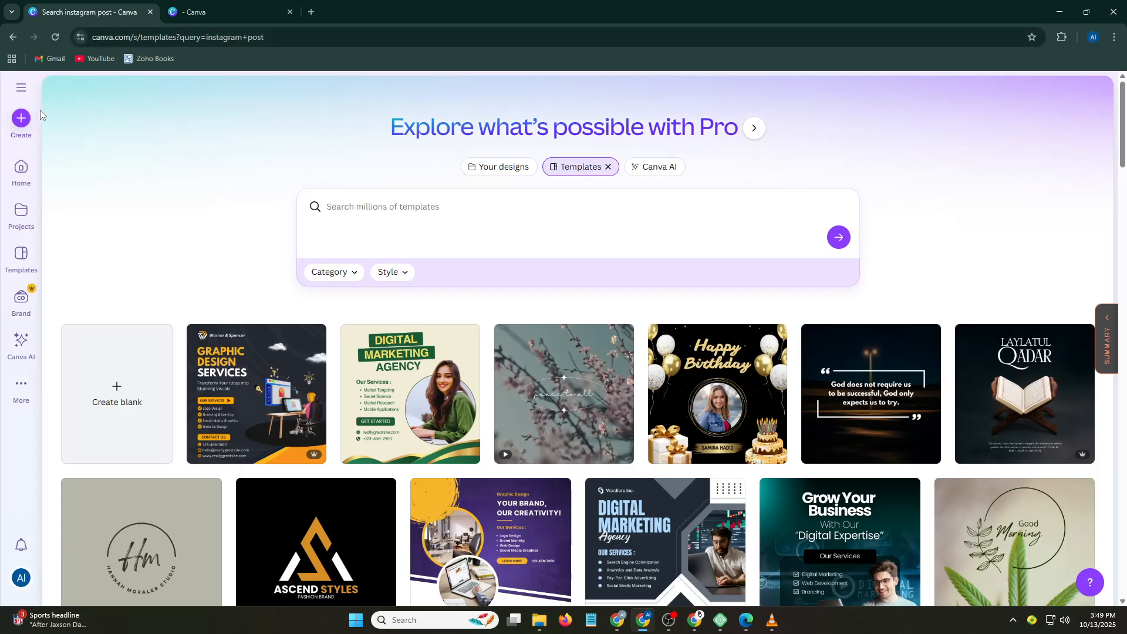
left_click(350, 203)
type("website bane")
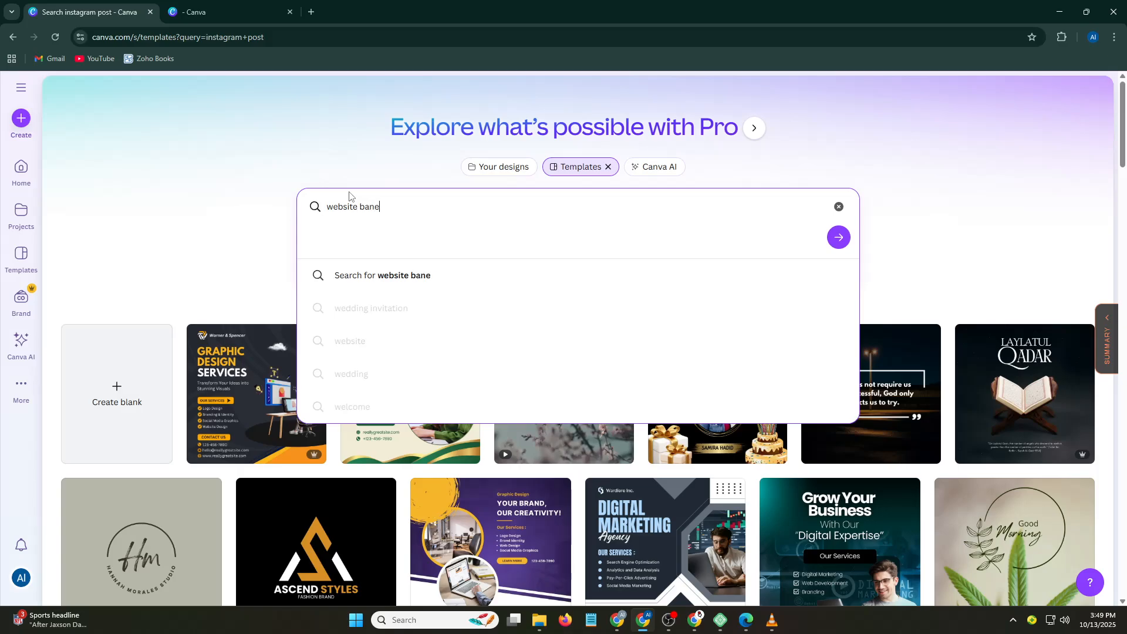
type("r")
key("Return")
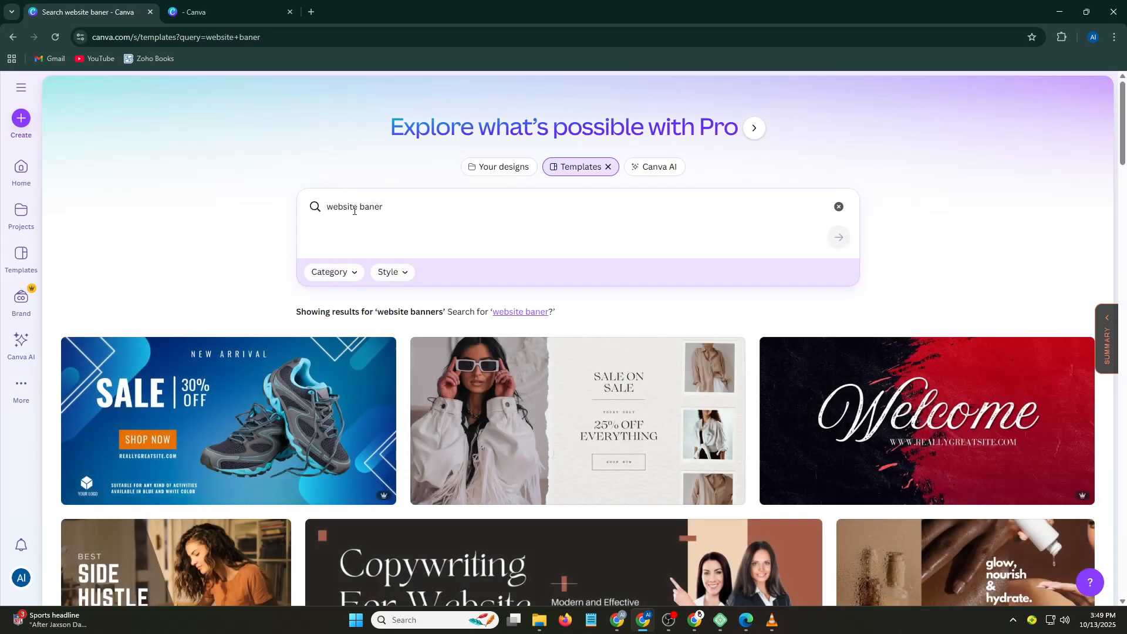
- Browse the website banner templates and open the "Website Homepage Fashion Collage Banner" for customizing
scroll(470, 400, "down", 7)
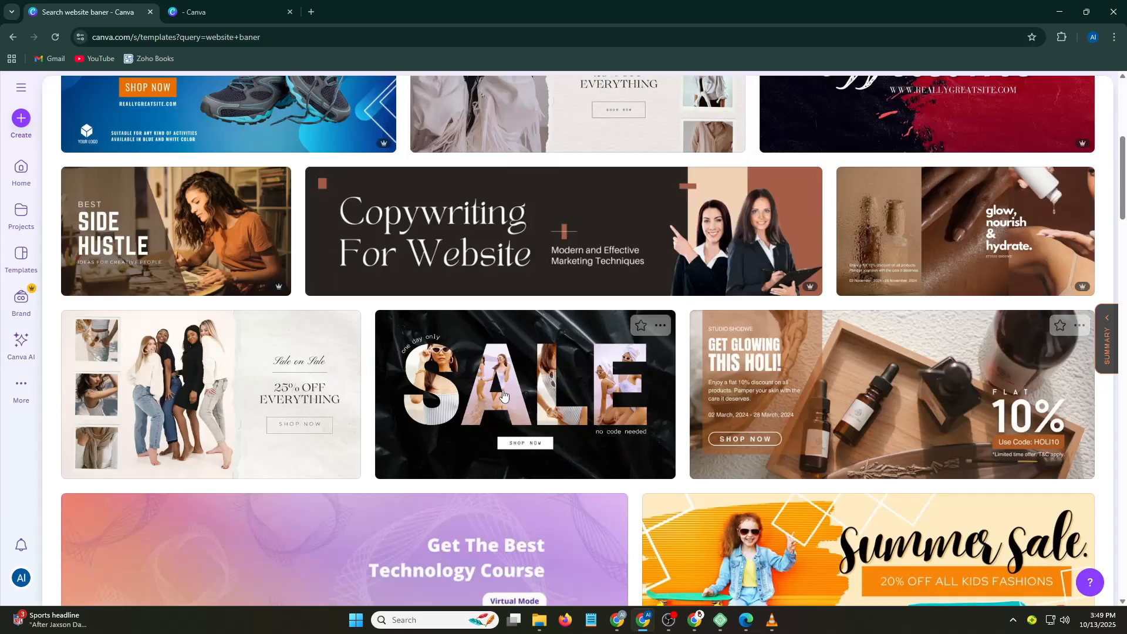
scroll(329, 402, "down", 7)
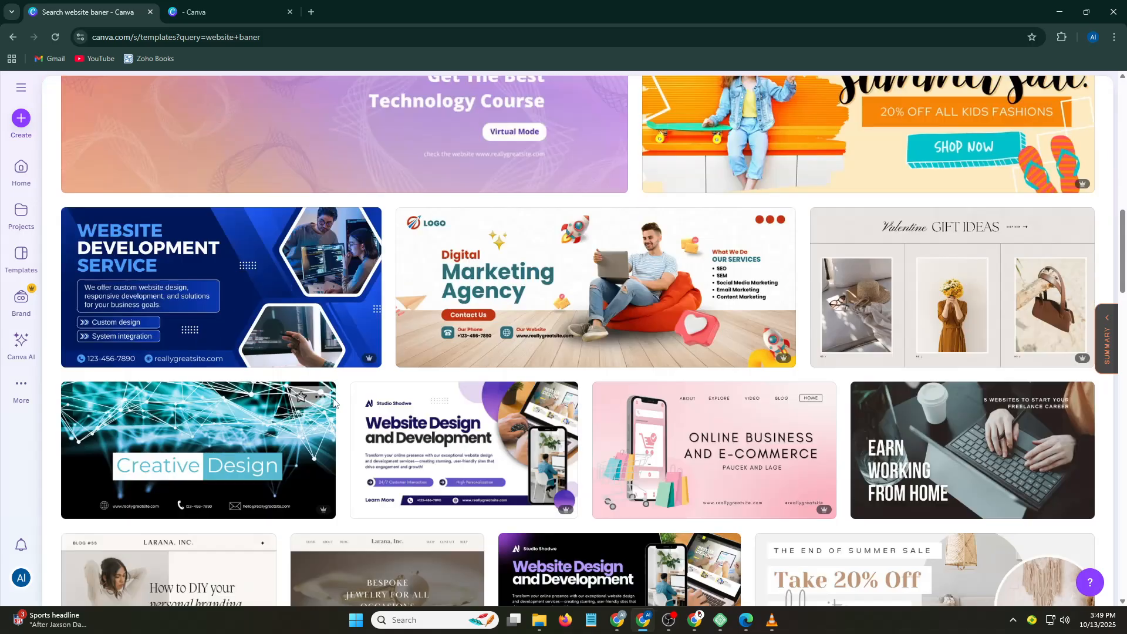
scroll(676, 436, "down", 2)
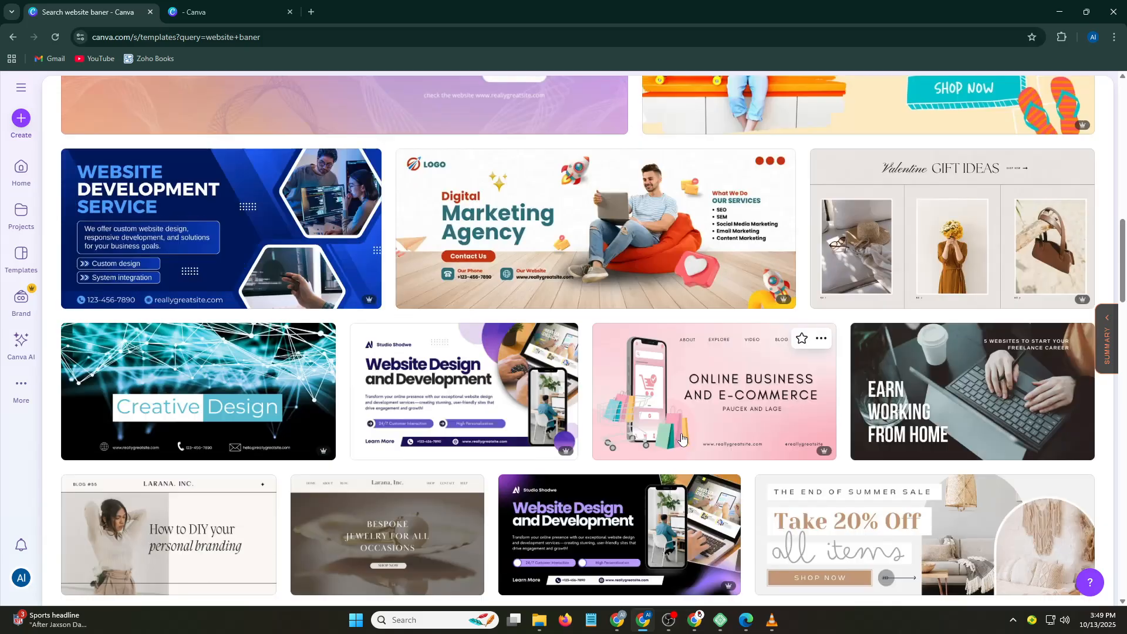
scroll(684, 440, "down", 5)
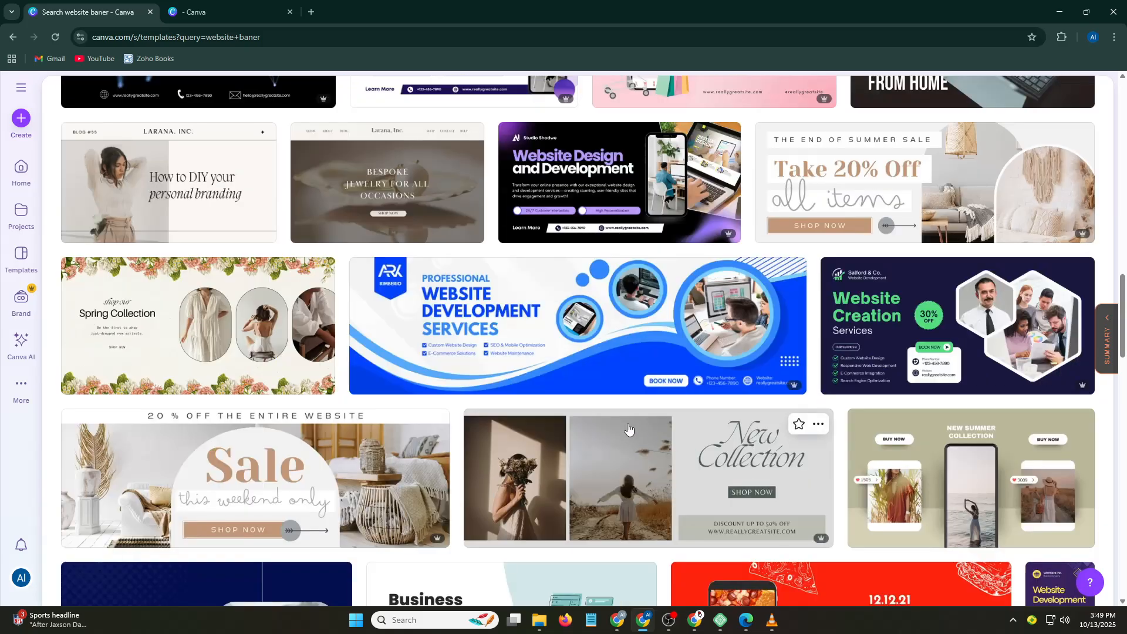
scroll(296, 334, "up", 7)
scroll(264, 326, "up", 6)
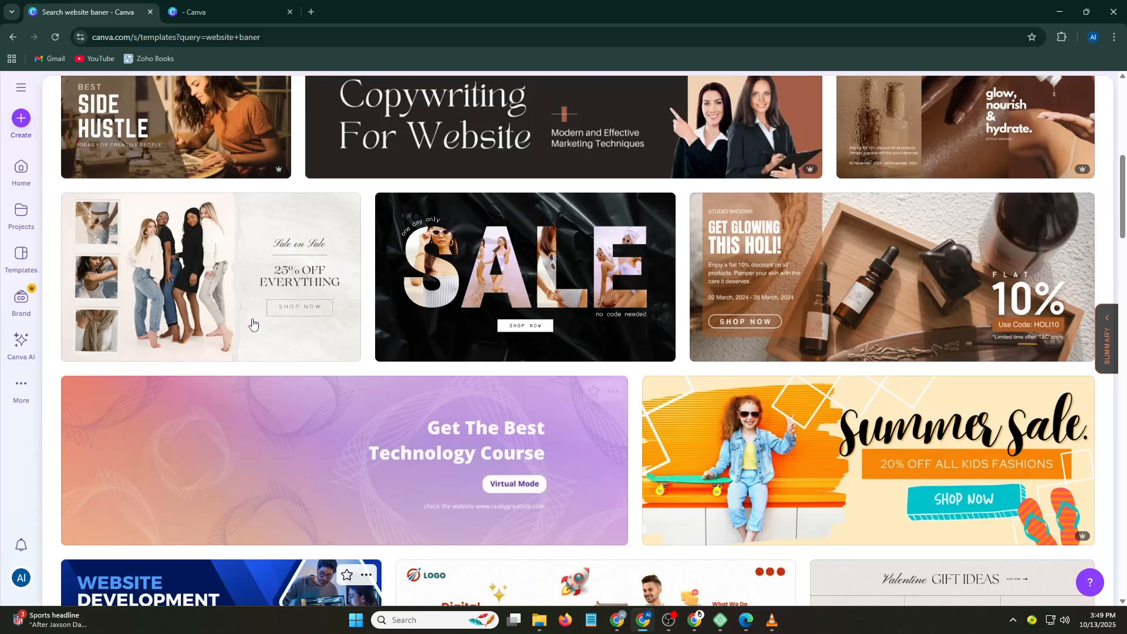
scroll(280, 308, "up", 1)
scroll(279, 308, "up", 5)
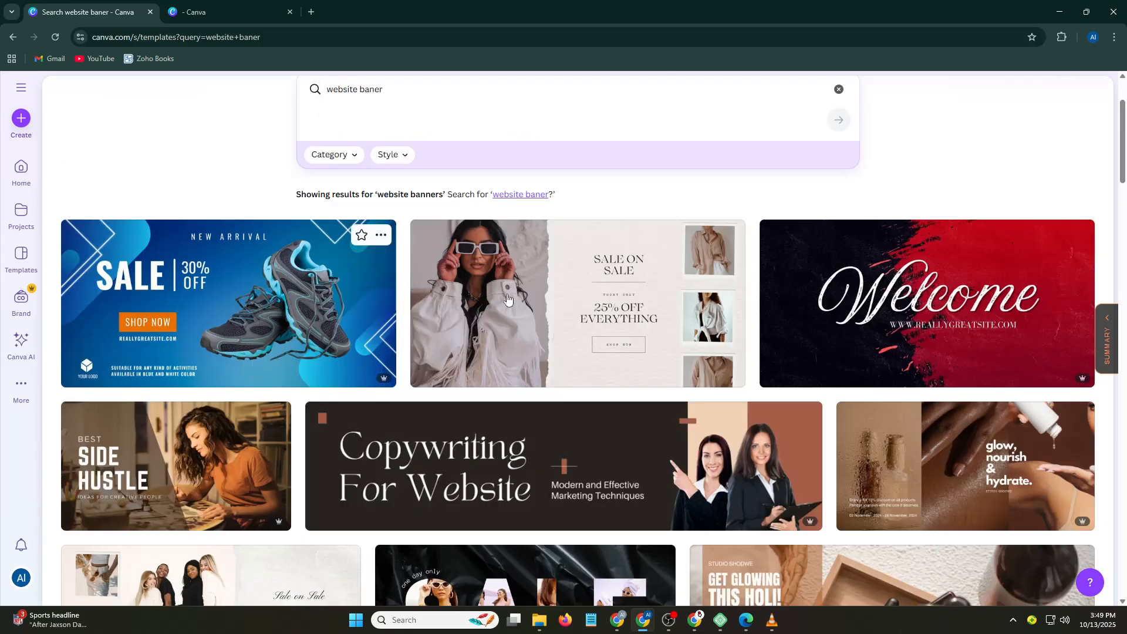
left_click(574, 325)
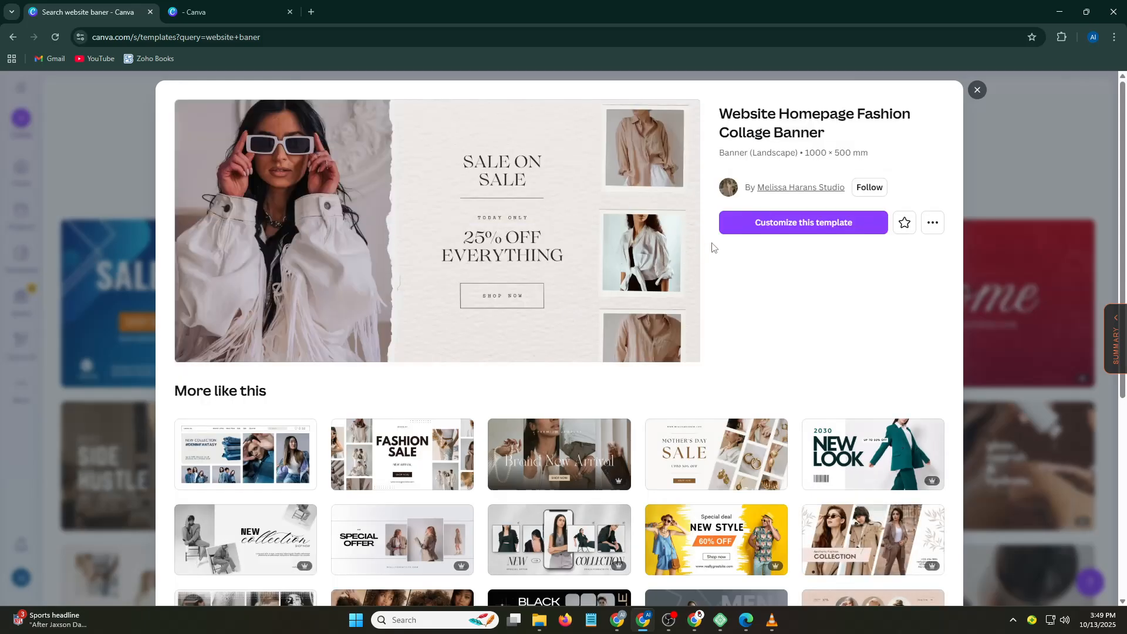
left_click(799, 227)
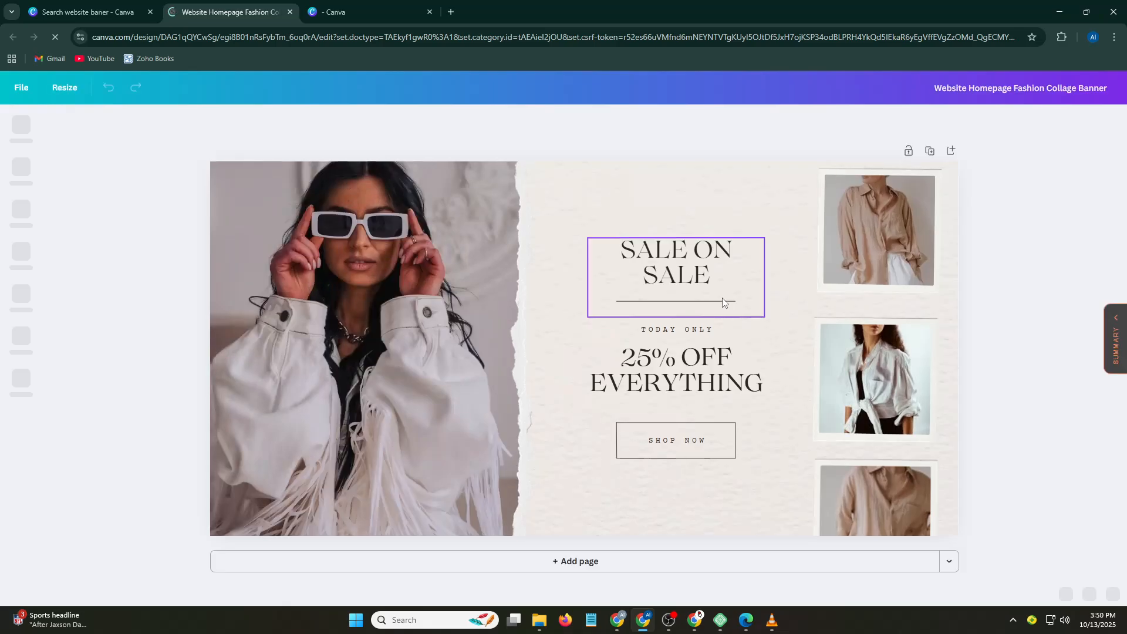
- Examine the font and text style options for the "SALE ON SALE" heading, and select the "25% OFF EVERYTHING" text
left_click(680, 255)
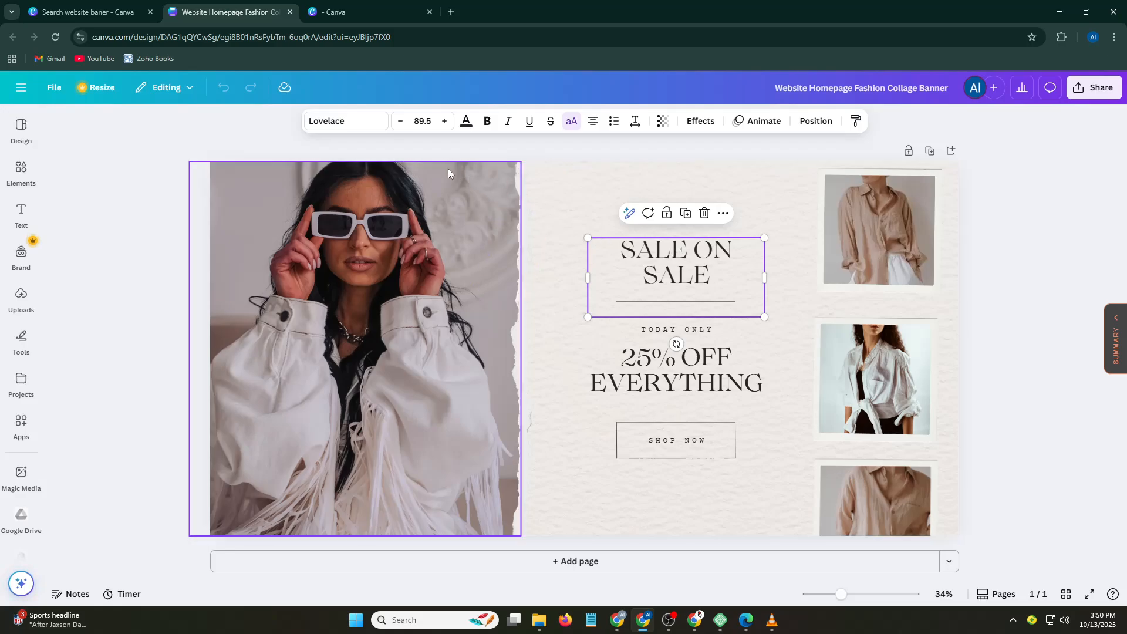
left_click(370, 122)
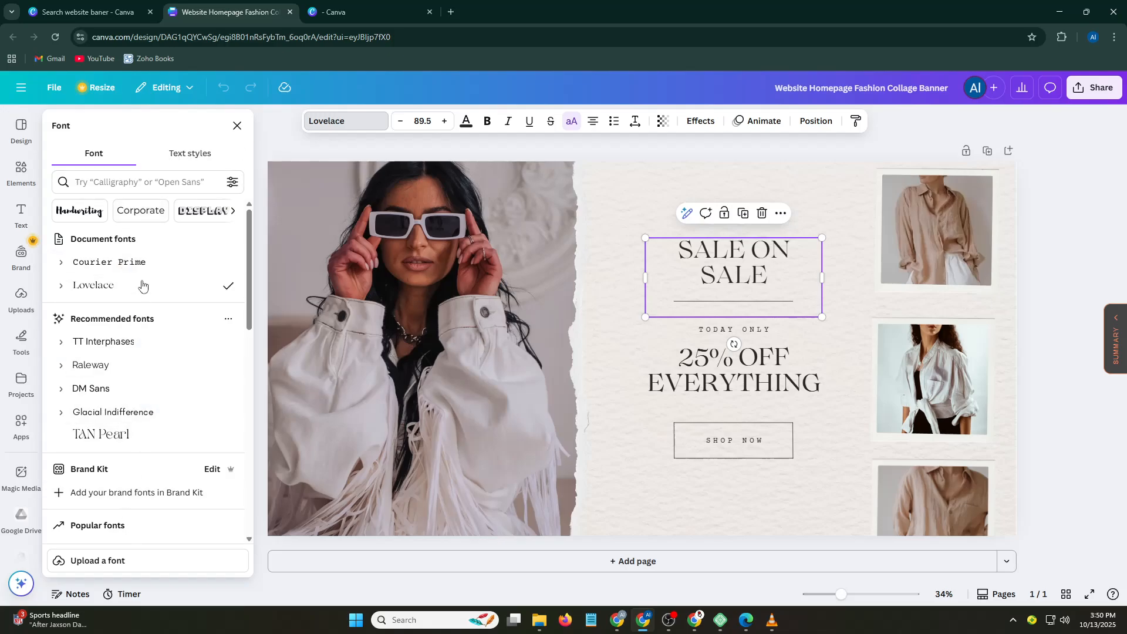
left_click(192, 154)
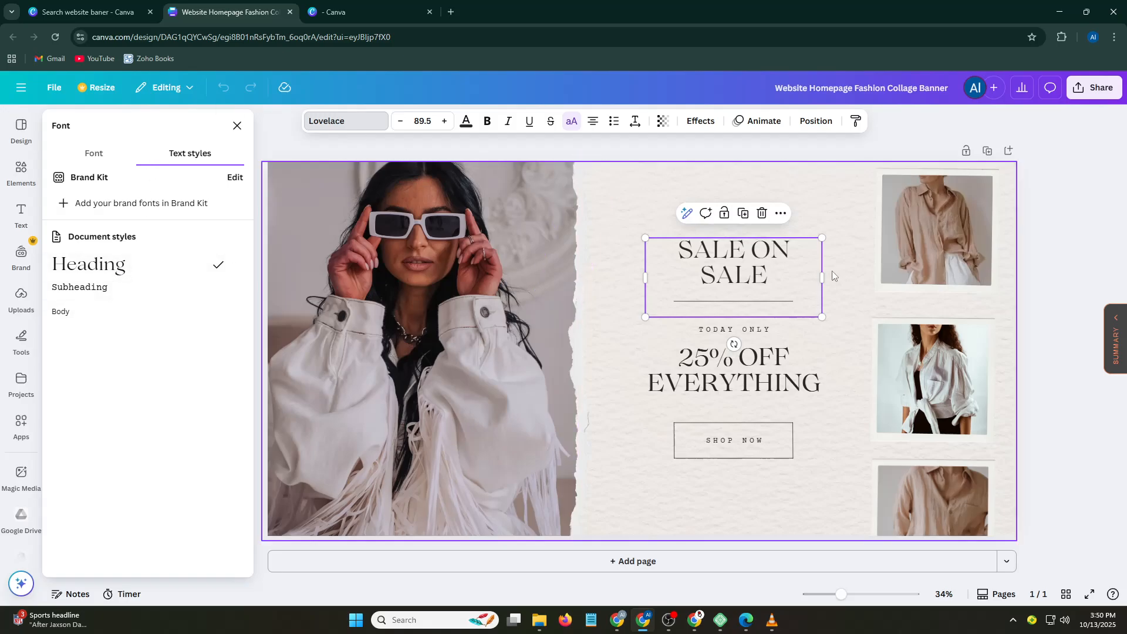
left_click(238, 126)
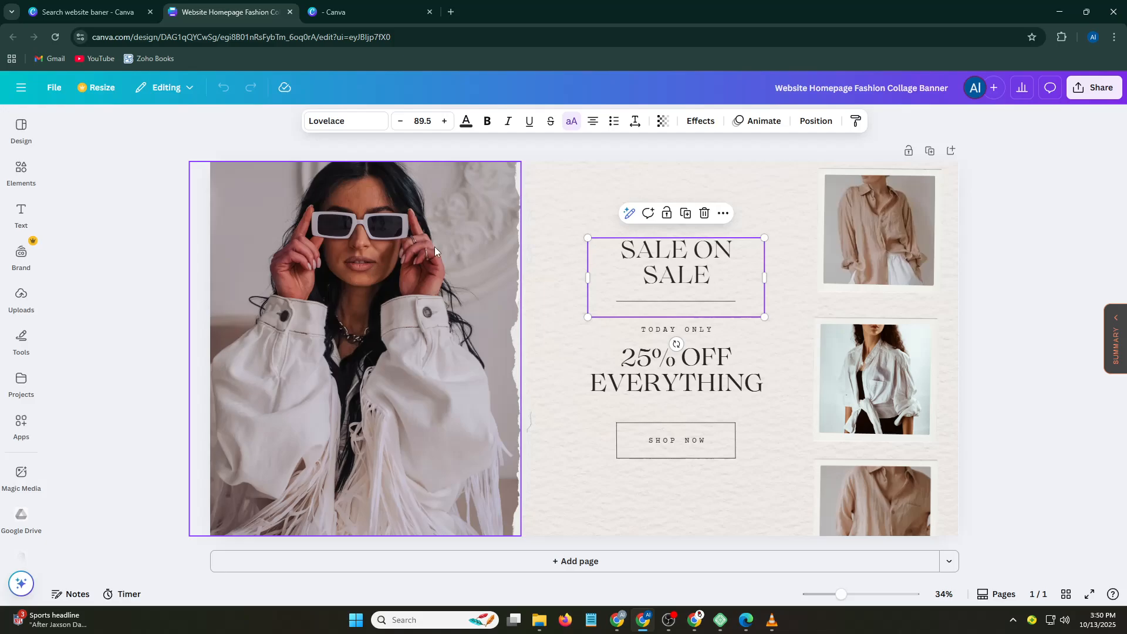
left_click(659, 247)
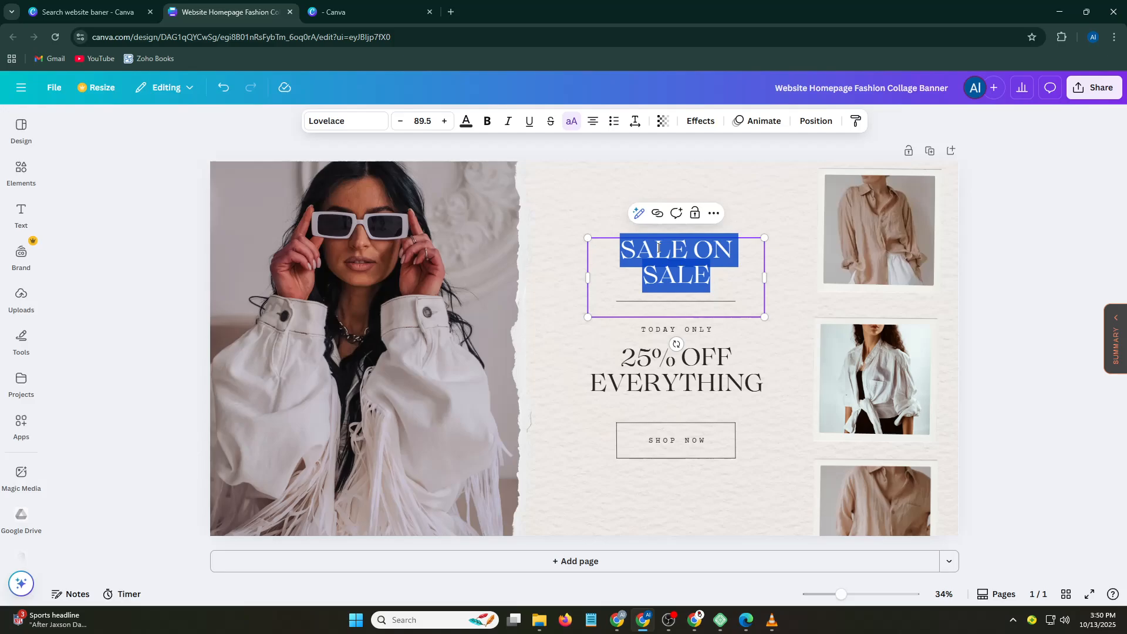
left_click(681, 375)
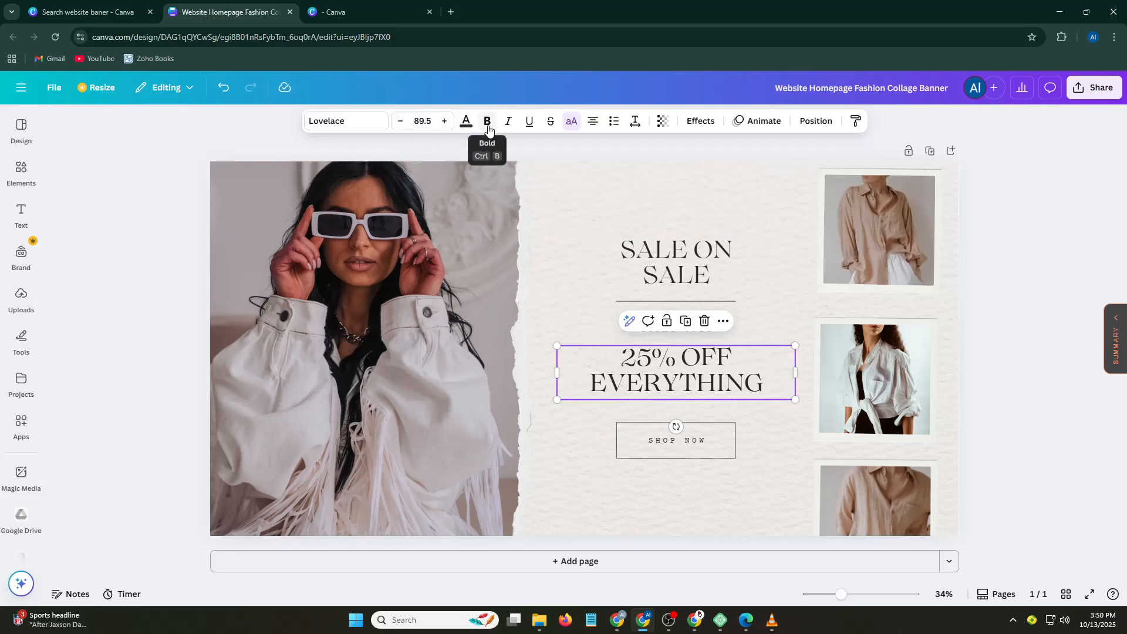
- Select the large photo of the woman and check the uploaded images and folders available as replacements
left_click(350, 314)
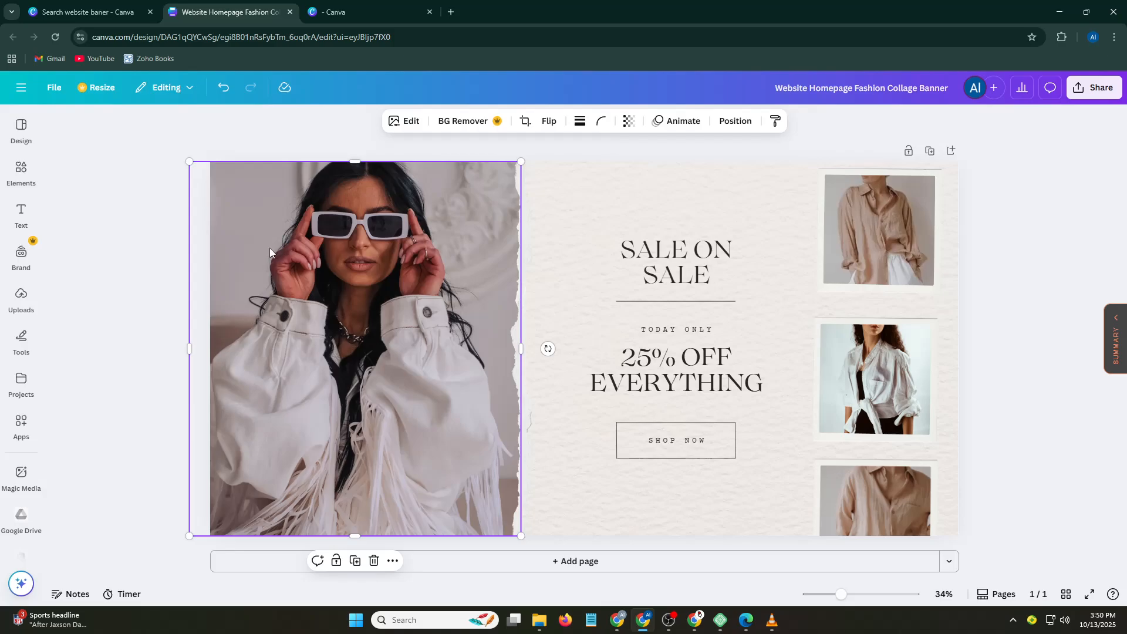
left_click(21, 254)
left_click(21, 300)
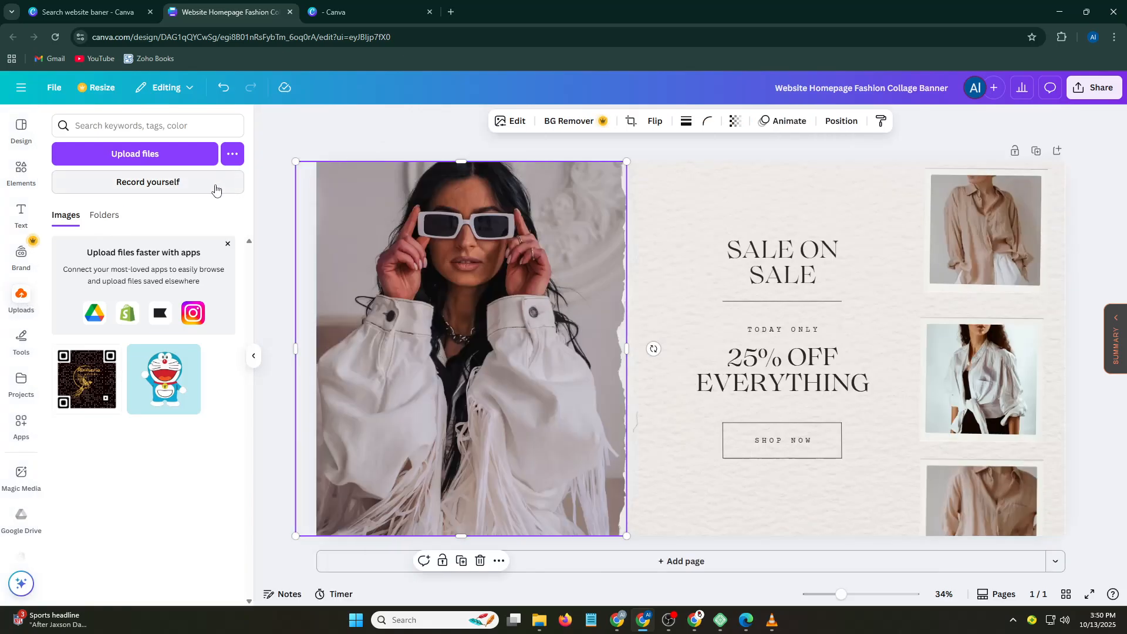
left_click(105, 215)
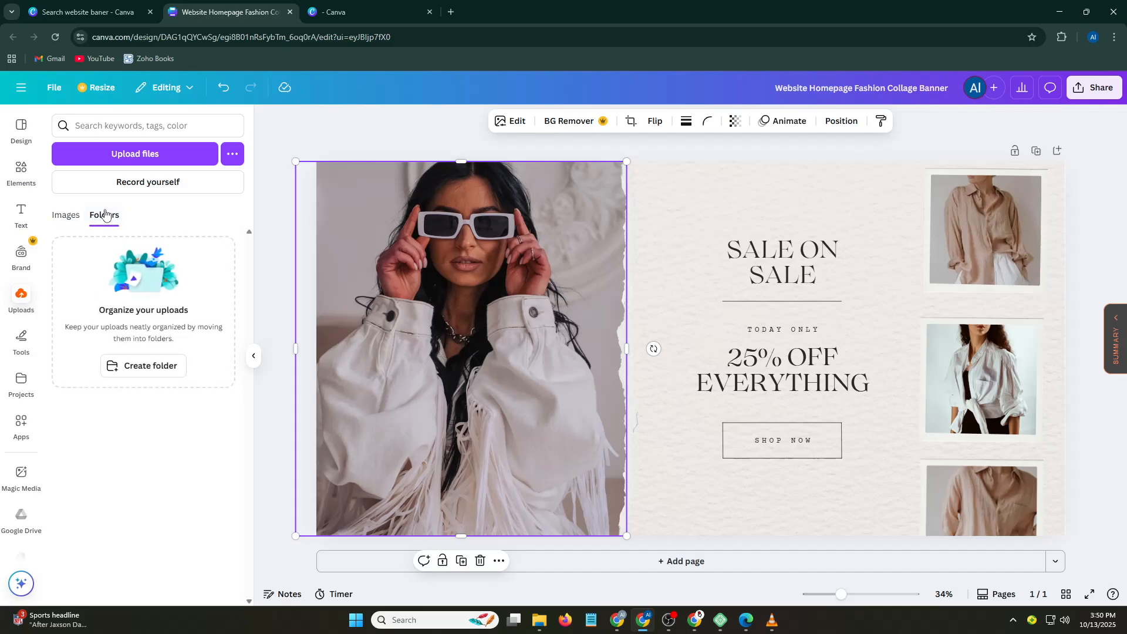
left_click(66, 216)
- Look through the additional upload sources, including uploading a folder from the computer, and return to the uploaded images
left_click(232, 154)
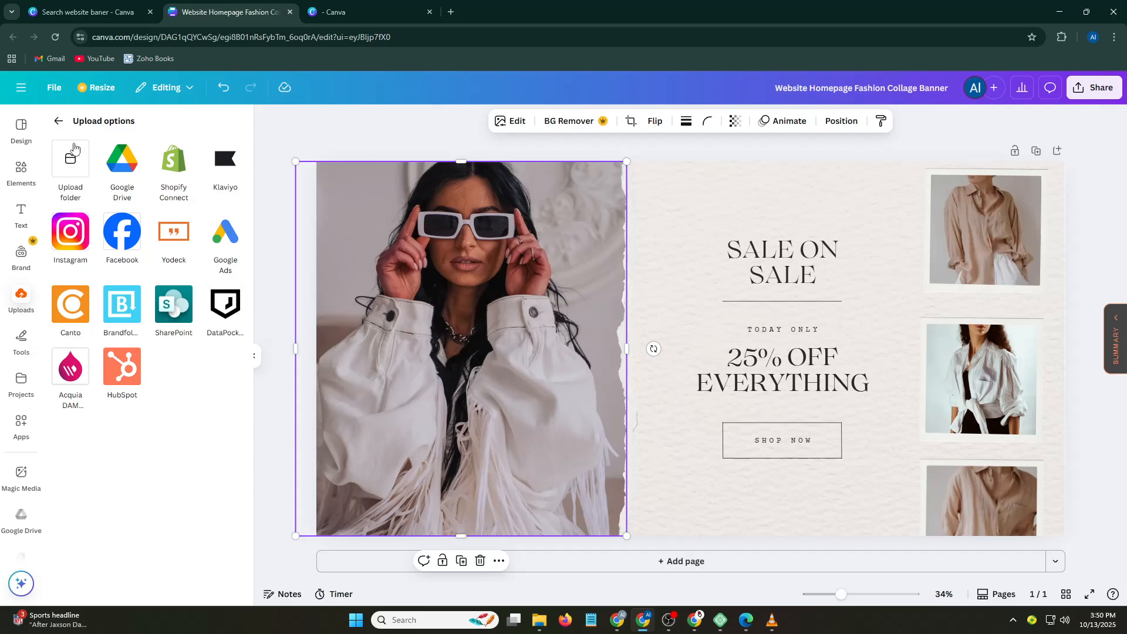
left_click(67, 161)
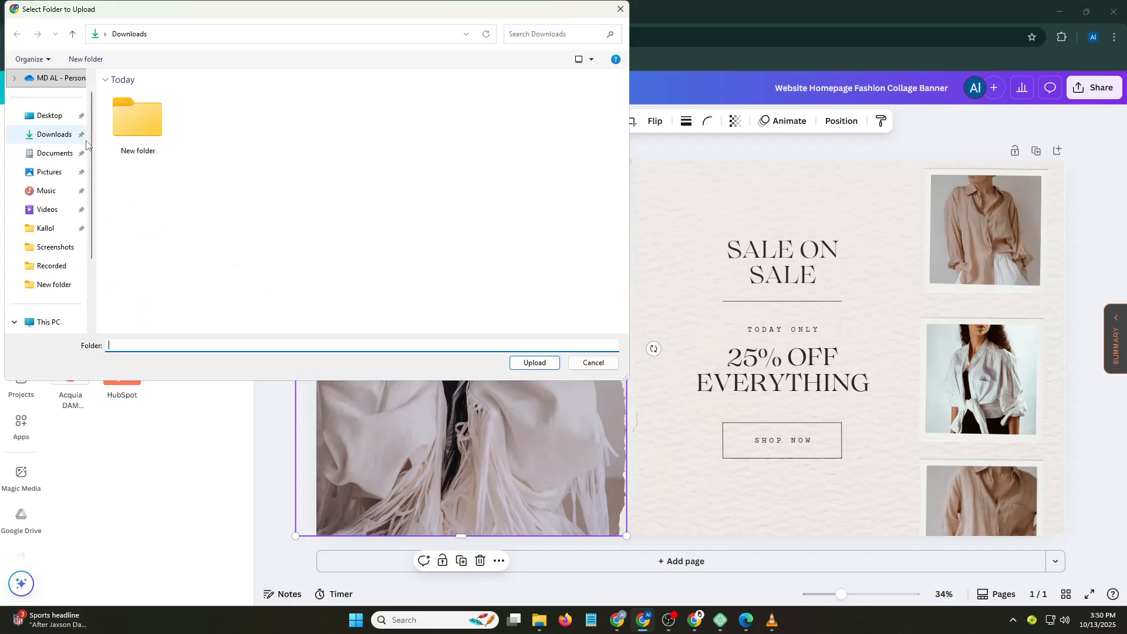
left_click(617, 9)
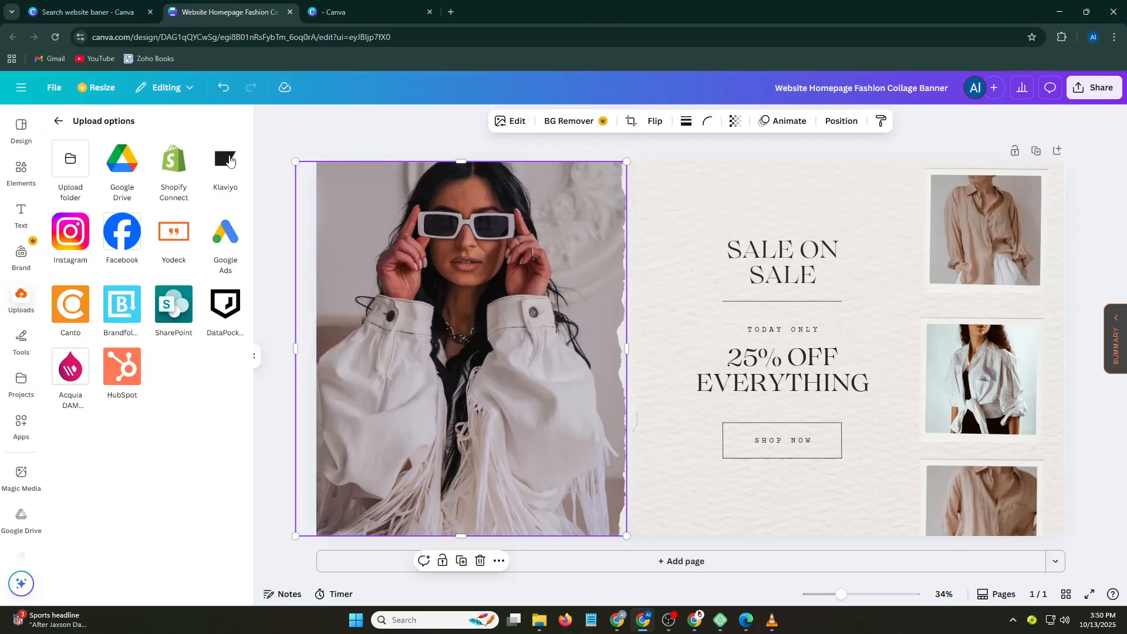
left_click(59, 121)
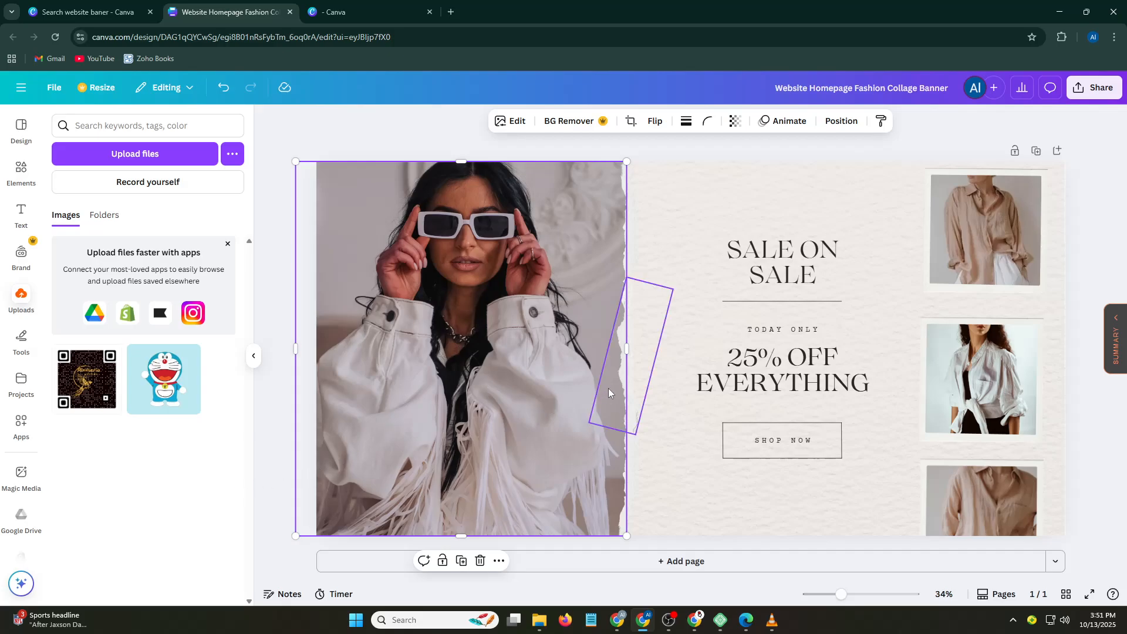
- Check the banner's small shirt photo and "SHOP NOW" frame, and look through the elements and suggested Banner Landscape templates
left_click(989, 250)
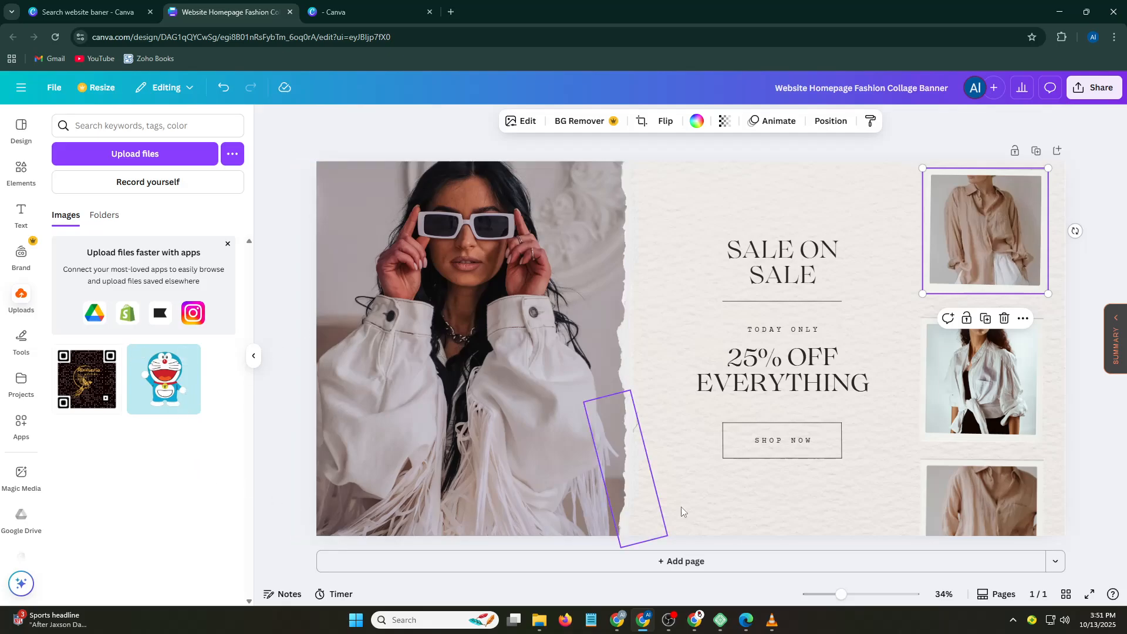
left_click(798, 454)
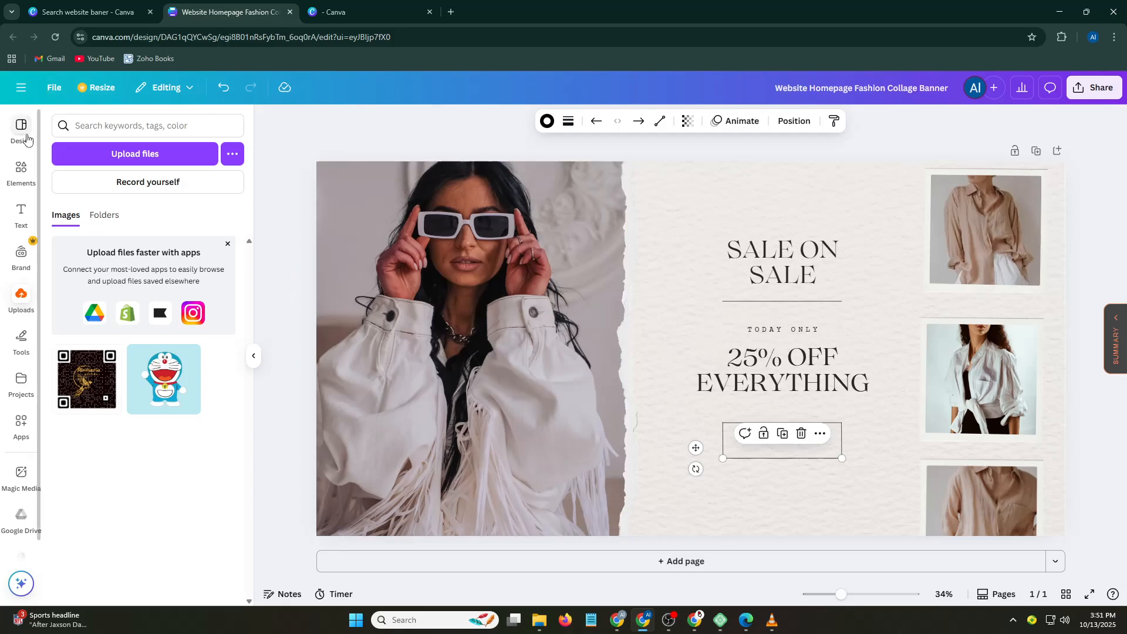
left_click(21, 169)
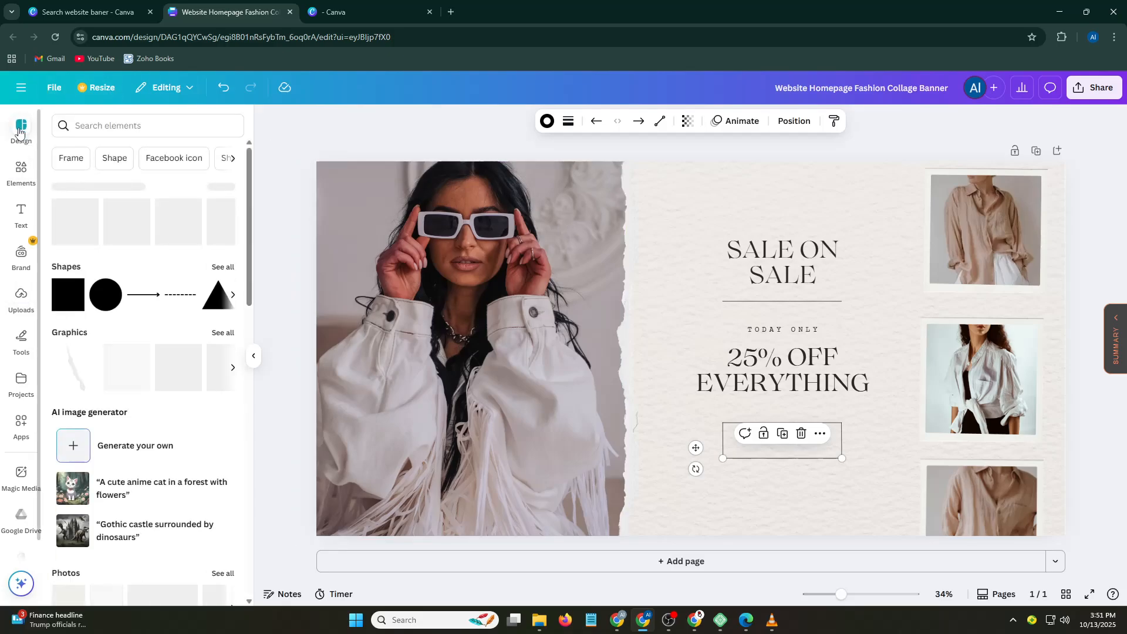
left_click(20, 130)
scroll(196, 378, "down", 5)
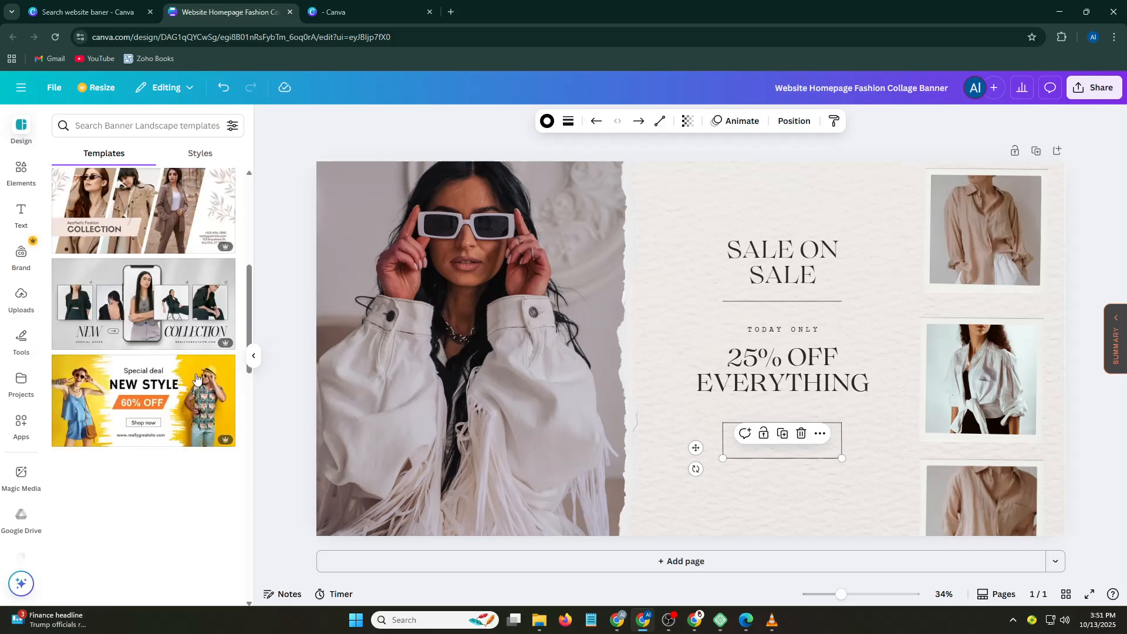
scroll(123, 364, "up", 6)
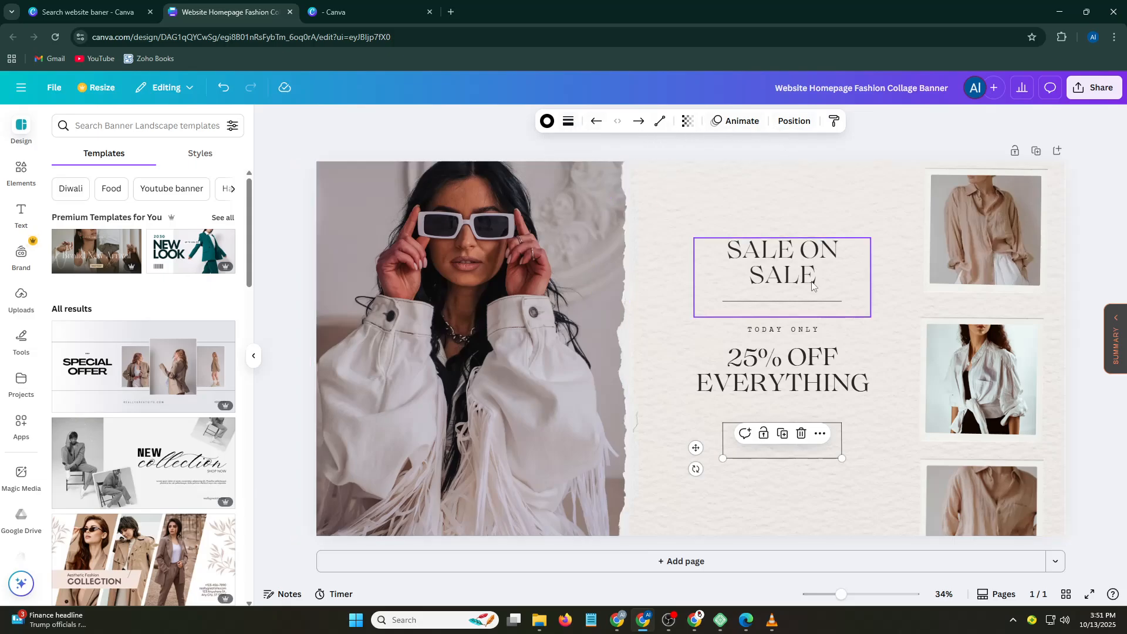
left_click(804, 246)
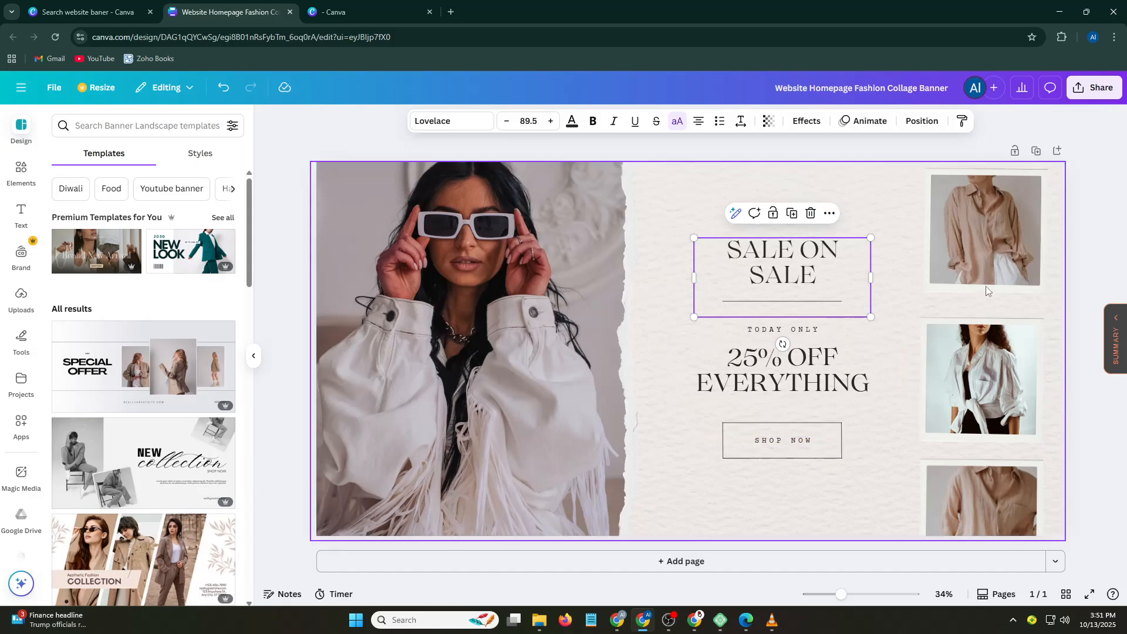
- Open the banner's download settings, try JPG as the file type, and settle on PNG
left_click(1087, 89)
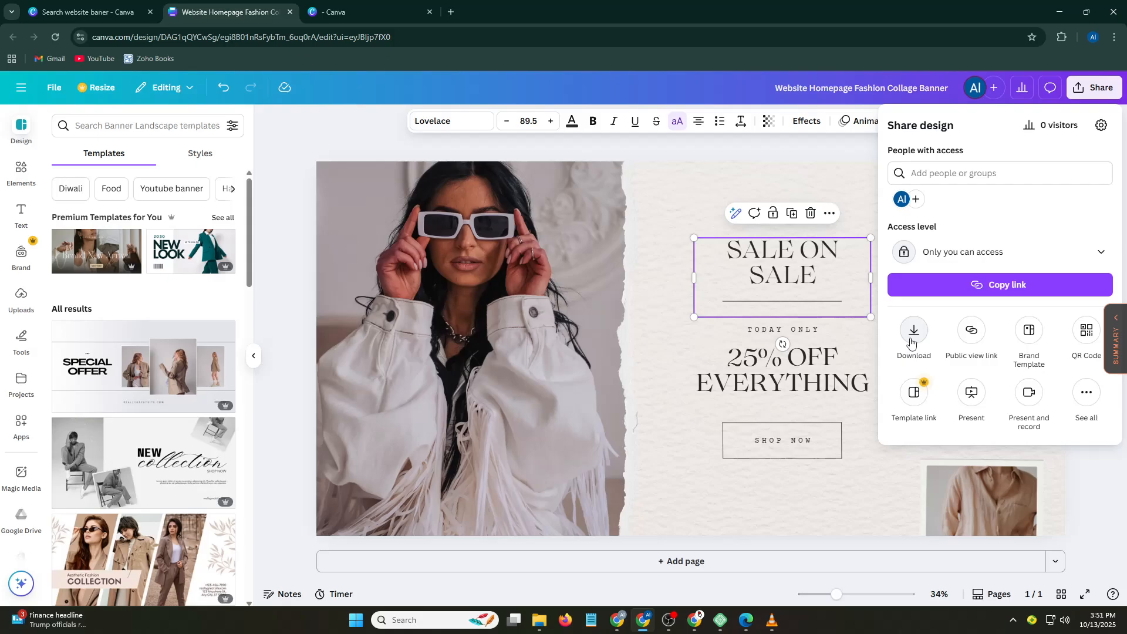
left_click(915, 332)
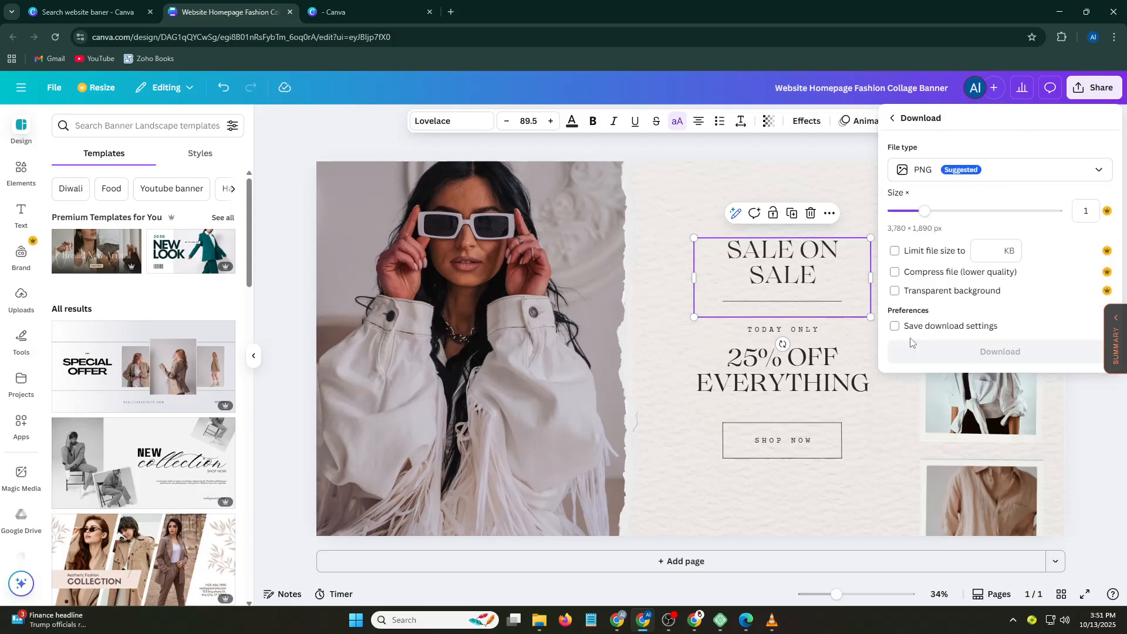
left_click(1024, 171)
left_click(973, 209)
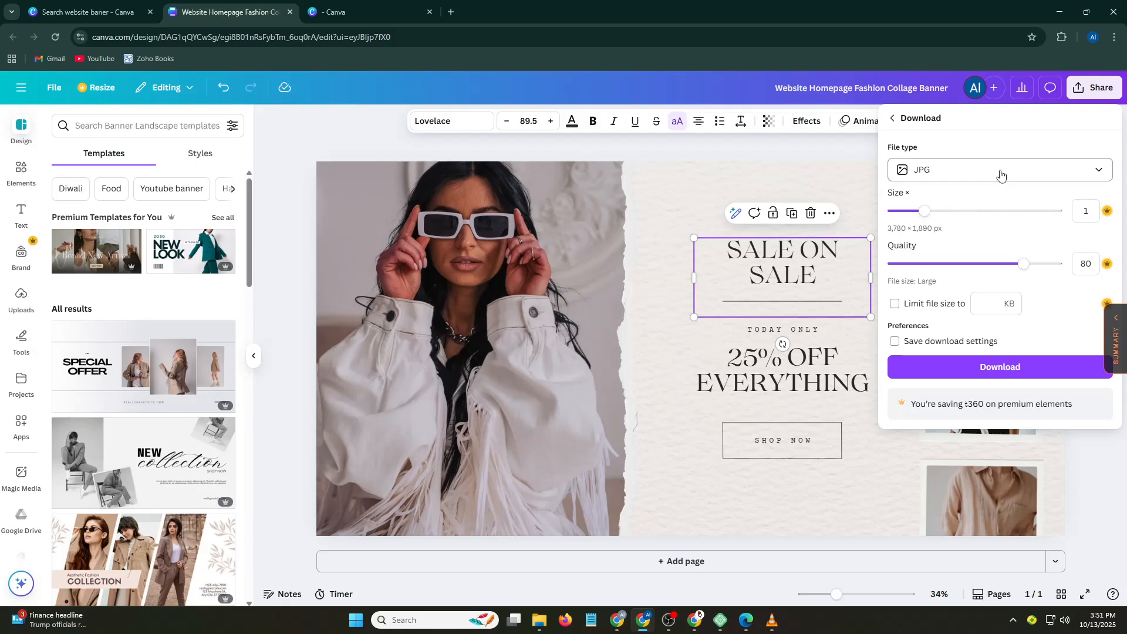
left_click(1001, 175)
left_click(970, 247)
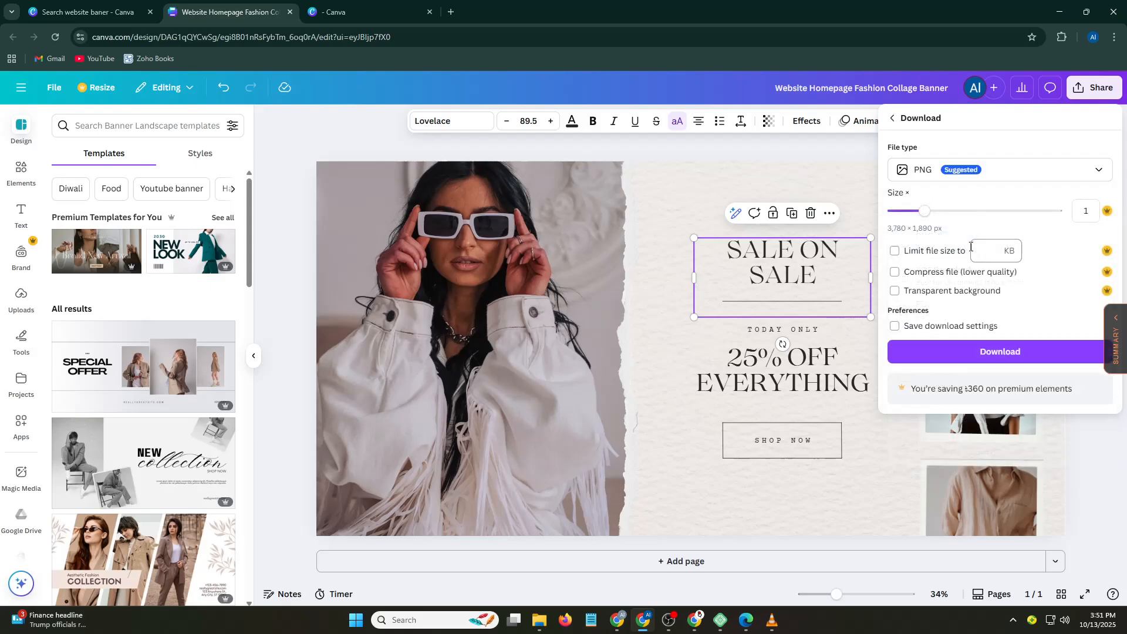